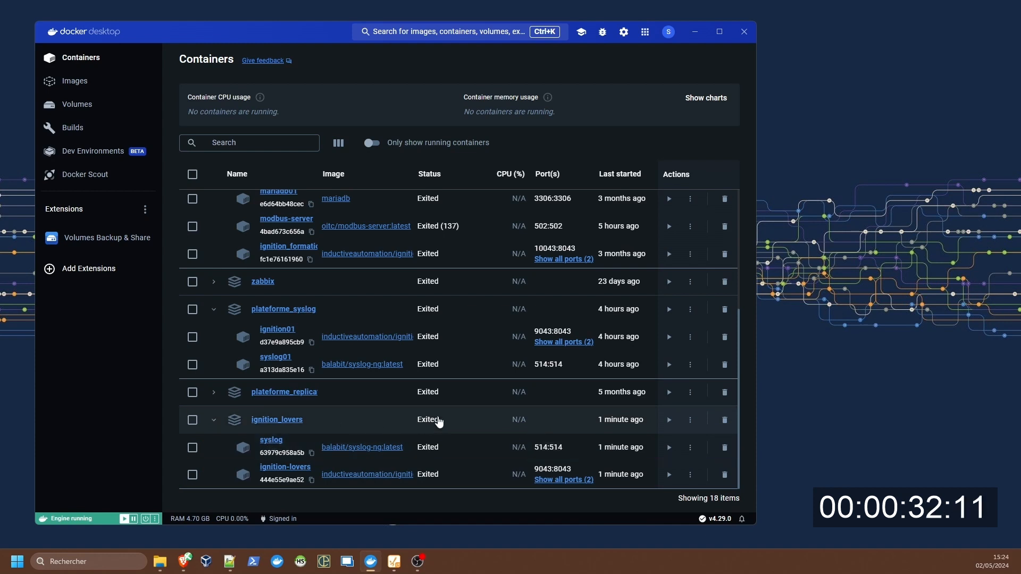
- Start the ignition_lovers container group and open the ignition_lovers_ignition-data volume
click(668, 420)
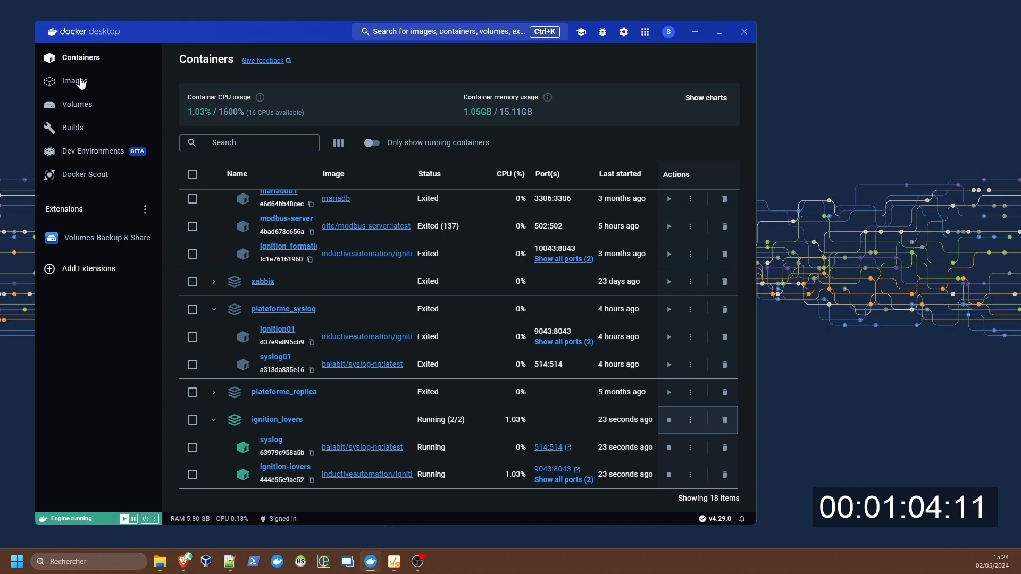
click(79, 107)
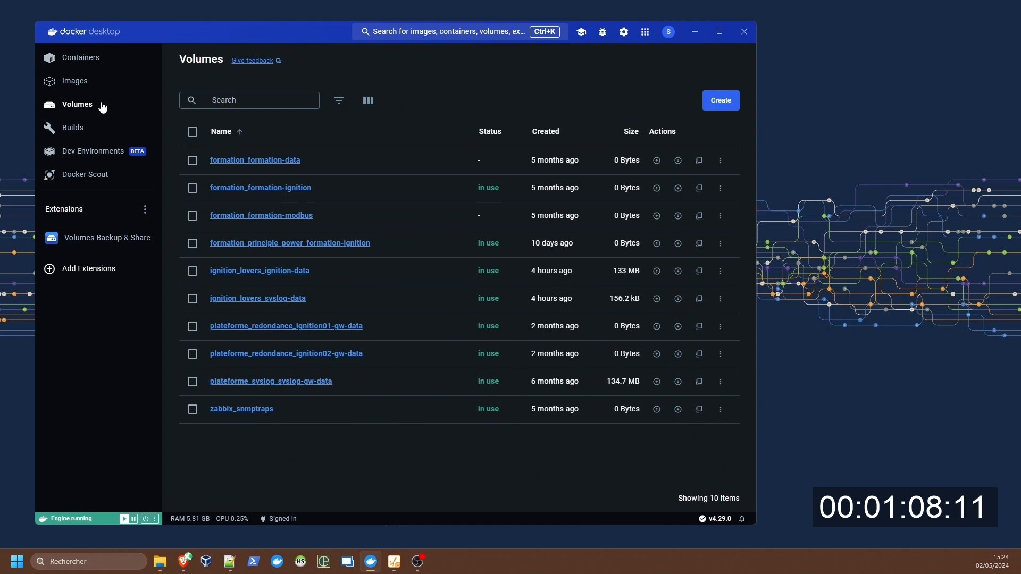
click(297, 273)
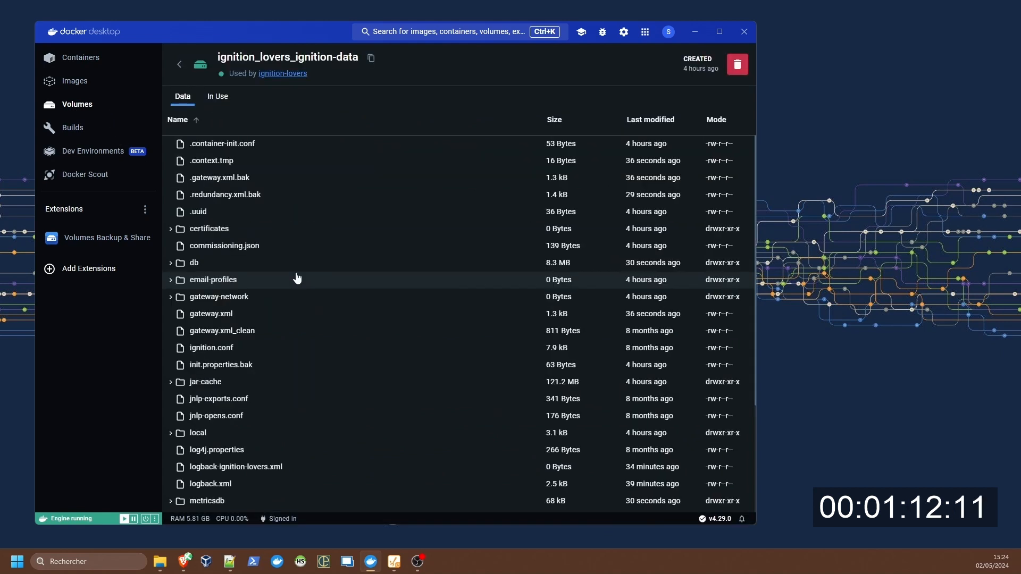
- Open logback.xml in the volume, examine its include line for data/logback-ignition-lovers.xml, and close the file
scroll(296, 289, down, 2)
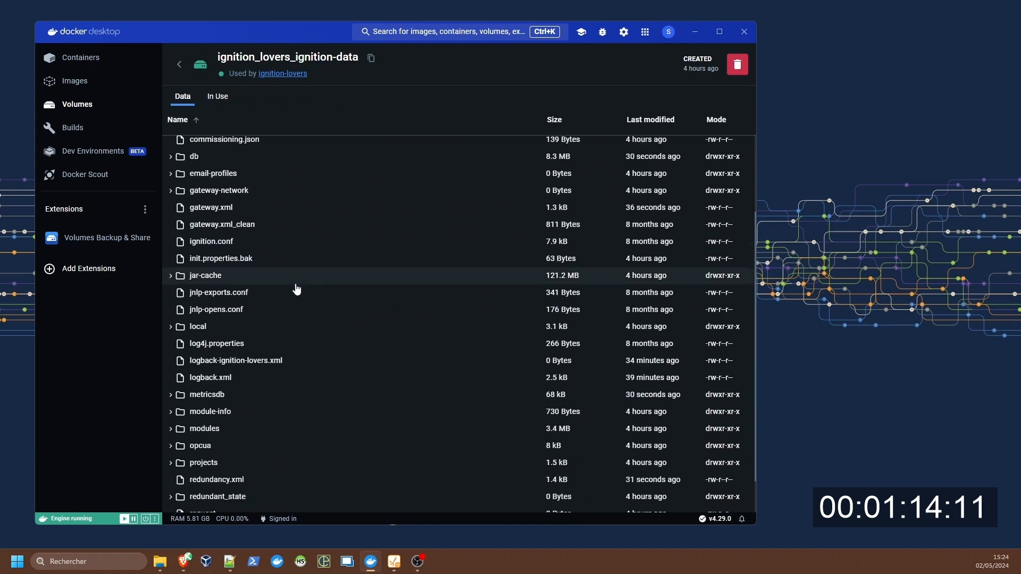
double_click(223, 379)
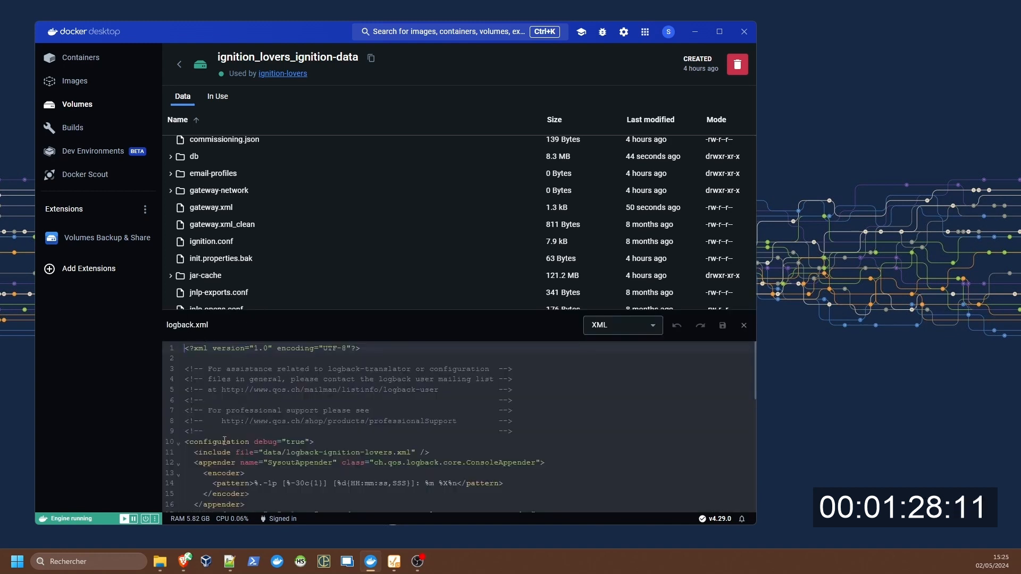
drag(189, 453, 469, 455)
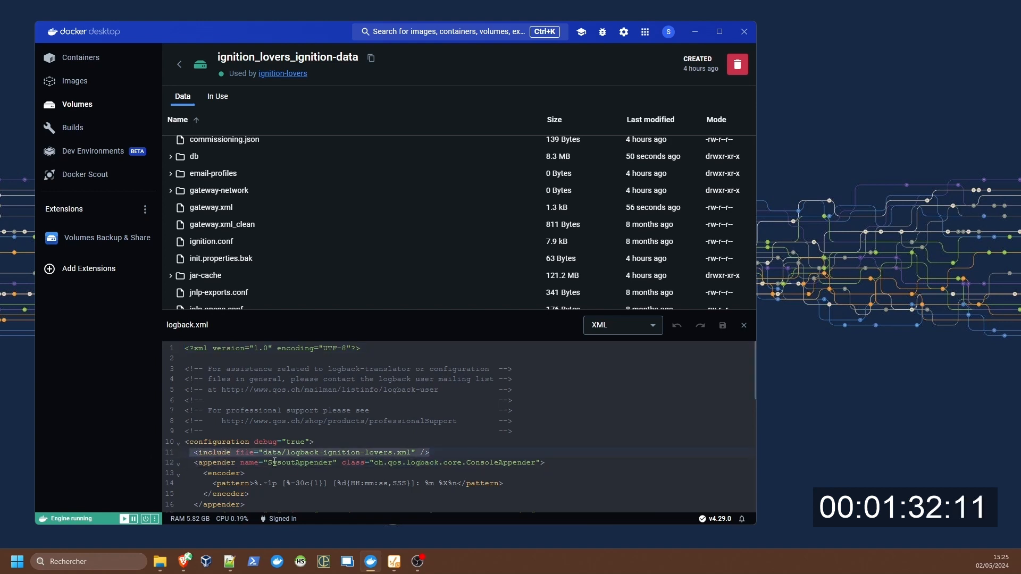
click(457, 454)
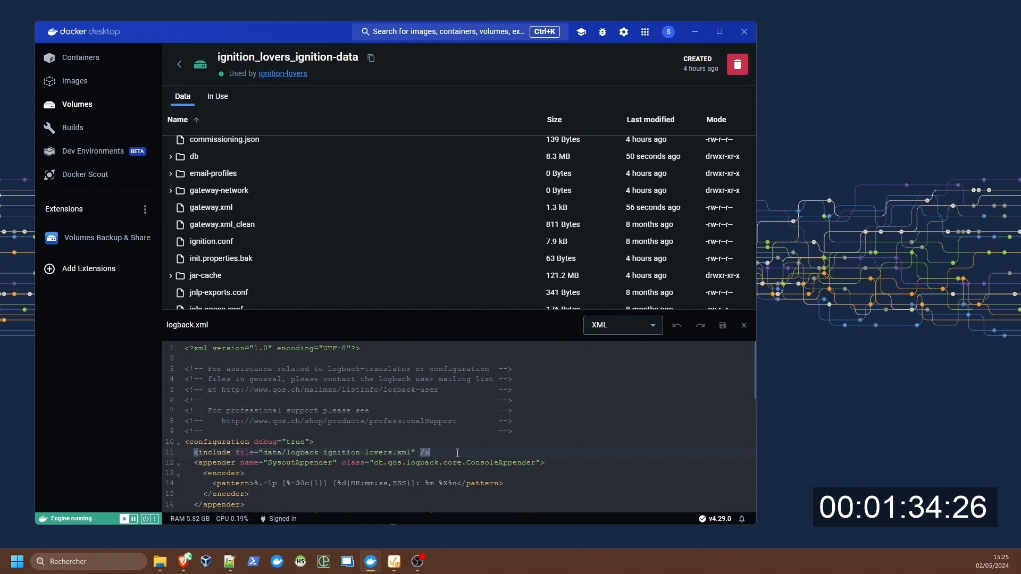
click(744, 326)
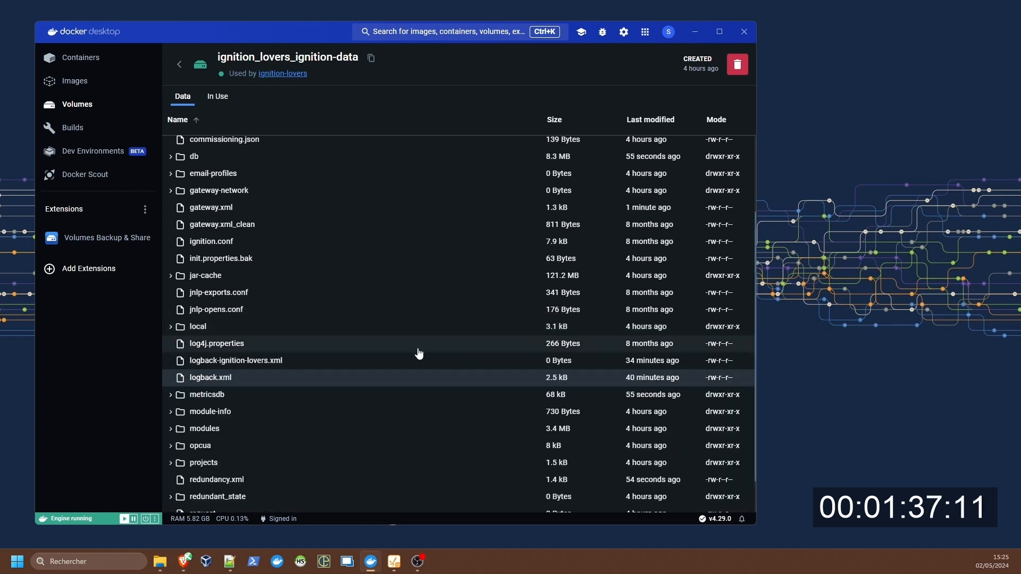
- Open logback-ignition-lovers.xml and paste the GatewayAuth SyslogAppender block with host syslog, port 514 and facility ALERT
double_click(248, 361)
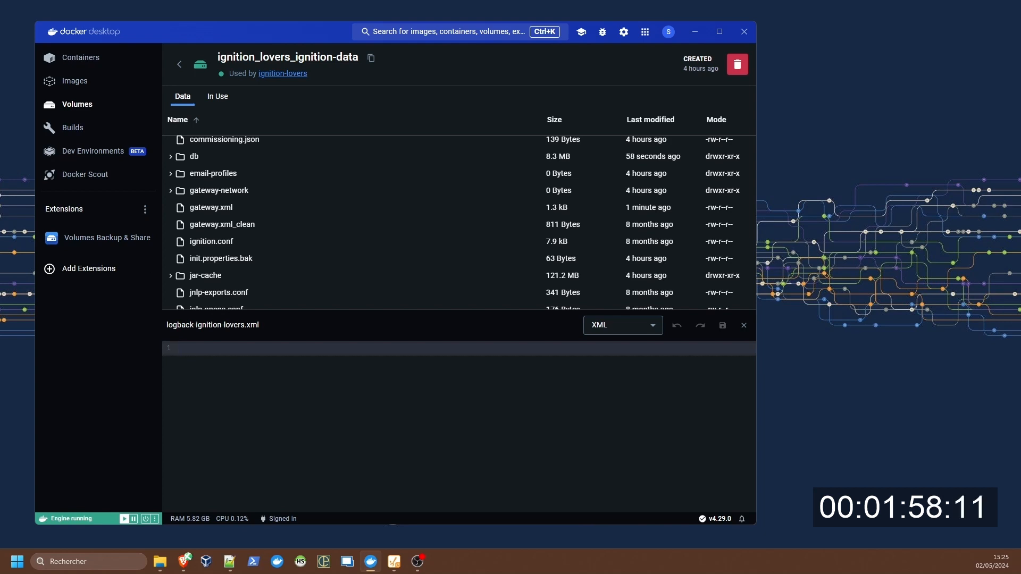
key(alt+Tab)
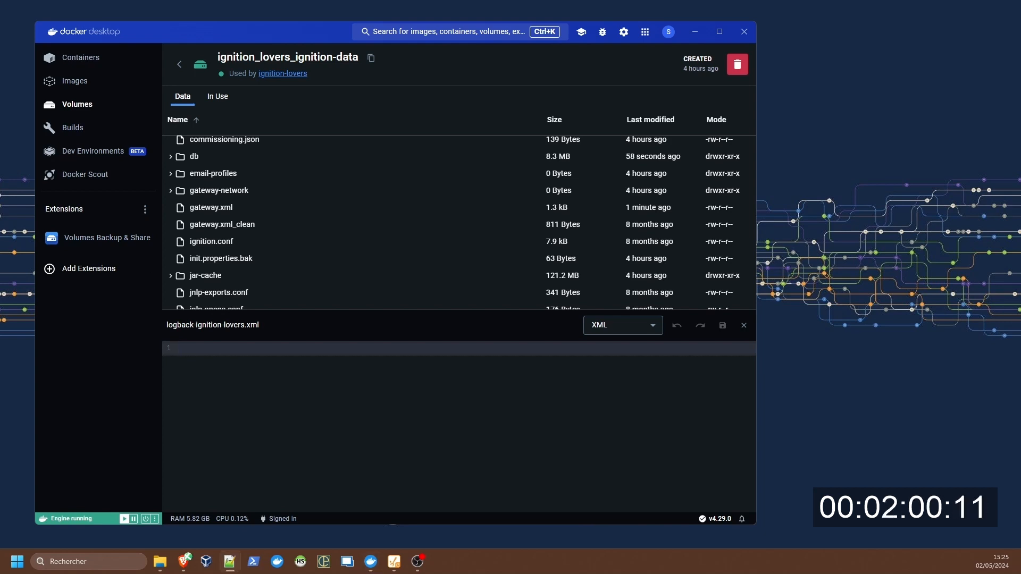
key(alt+Tab)
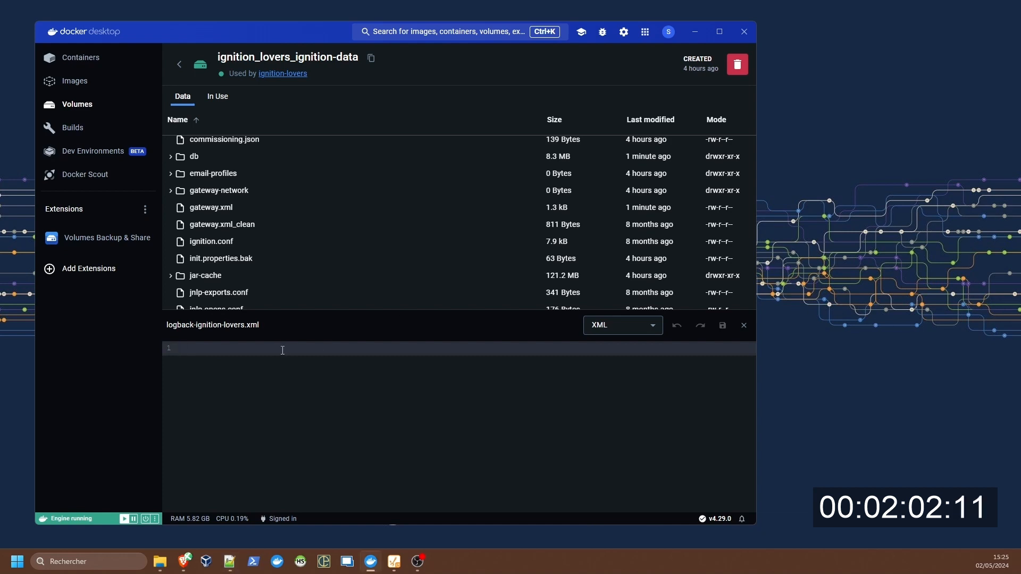
key(ctrl+v)
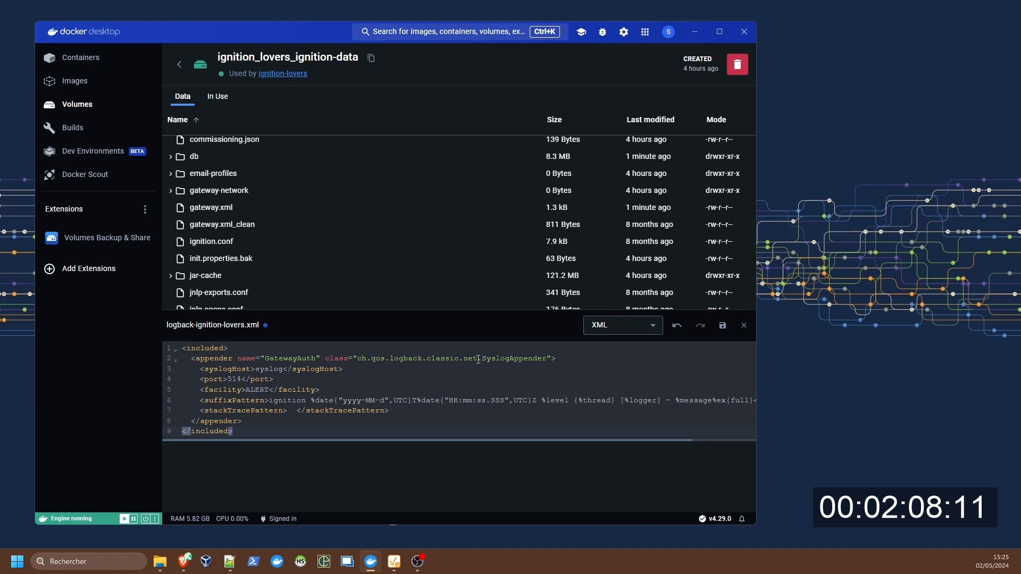
- Review the GatewayAuth appender's class, name, syslogHost, facility and suffixPattern entries
double_click(515, 360)
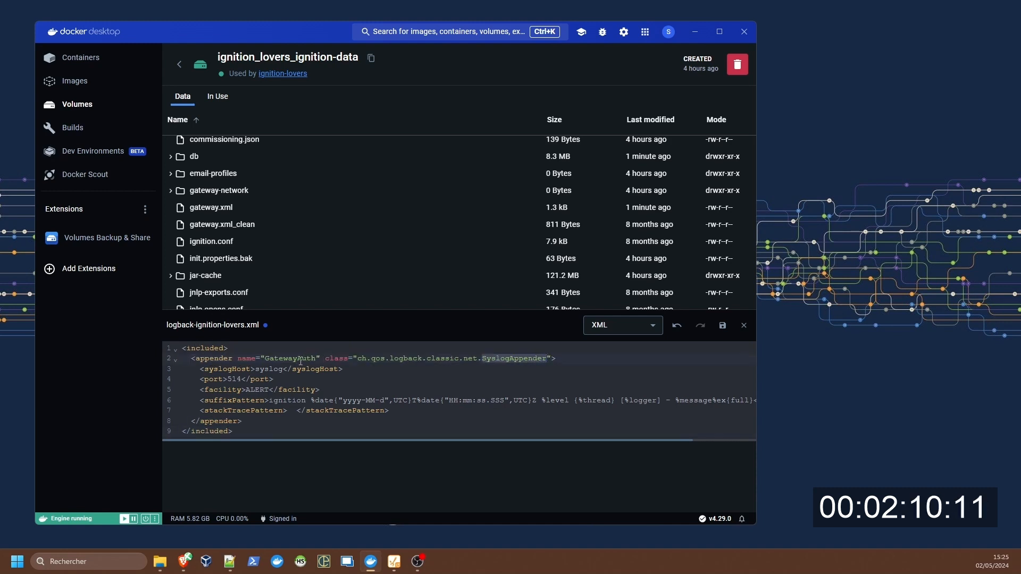
drag(284, 360, 298, 360)
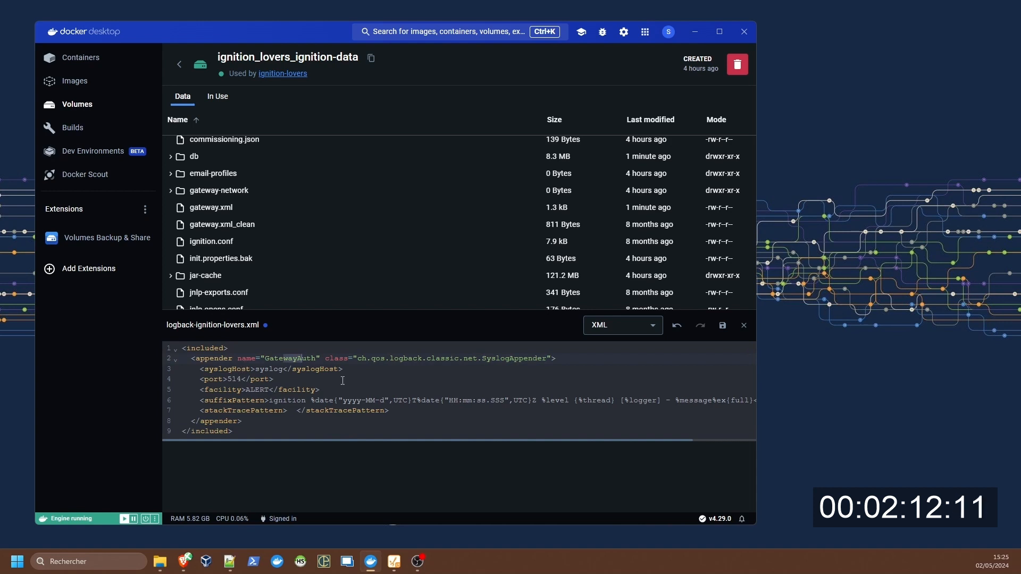
click(254, 370)
drag(254, 370, 294, 370)
click(278, 369)
drag(241, 391, 412, 400)
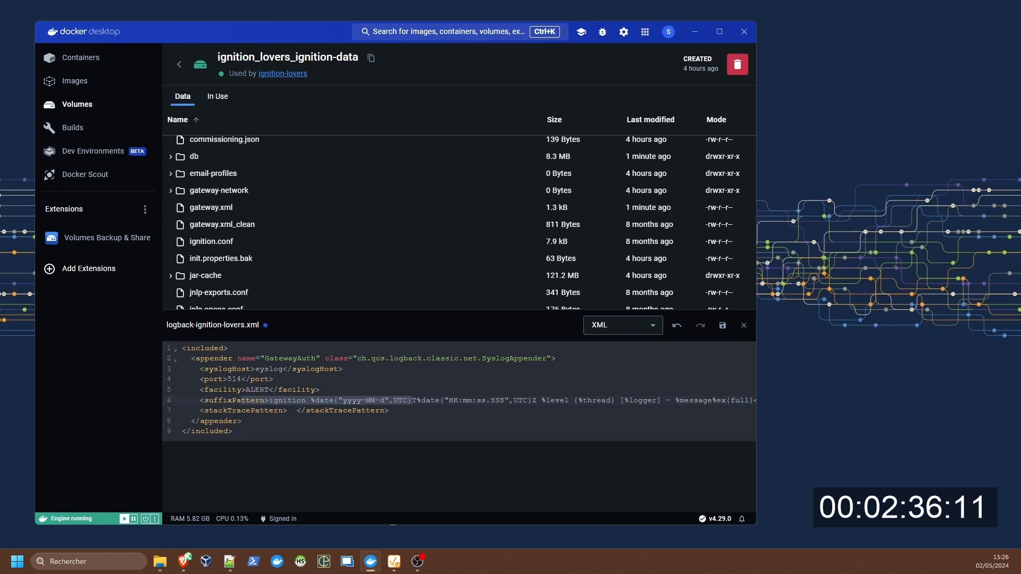
click(251, 401)
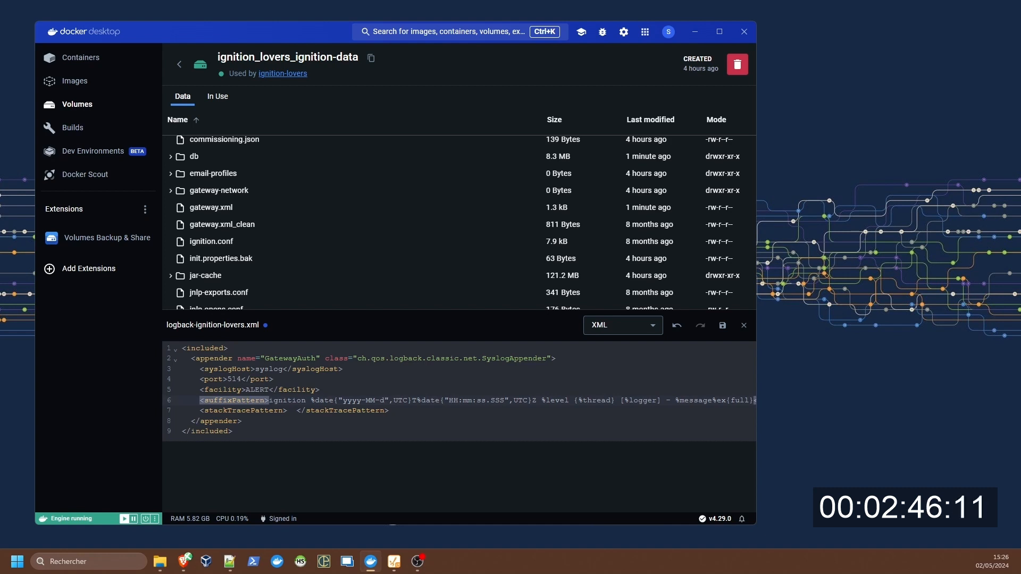
- Below the appender, paste GatewayAuth-linked loggers: gateway.AuthenticationRoutes and ignition.UserSourceManager.Wrapper at DEBUG with additivity false, and UserSource.Internal at INFO
key(alt+Tab)
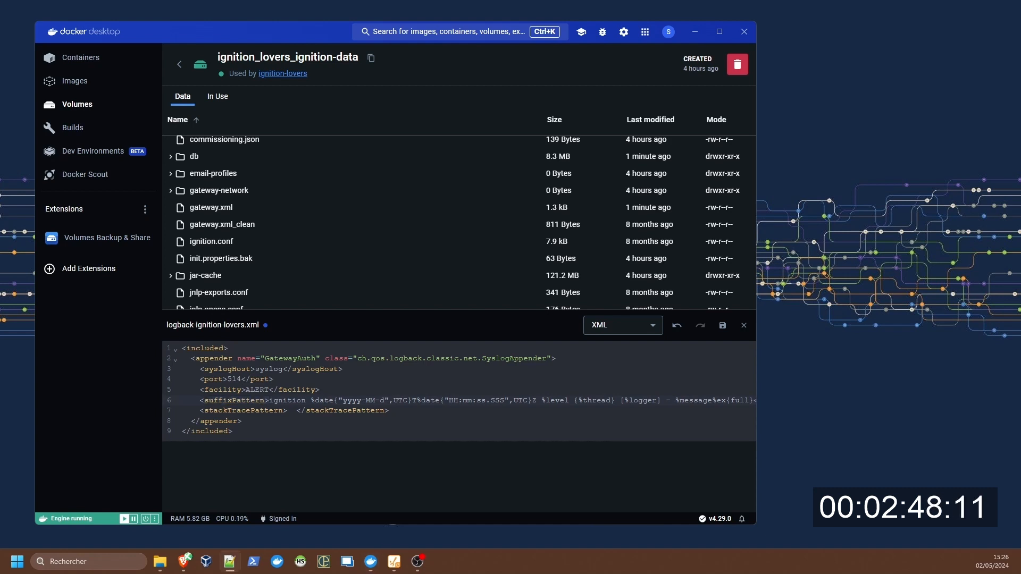
click(259, 421)
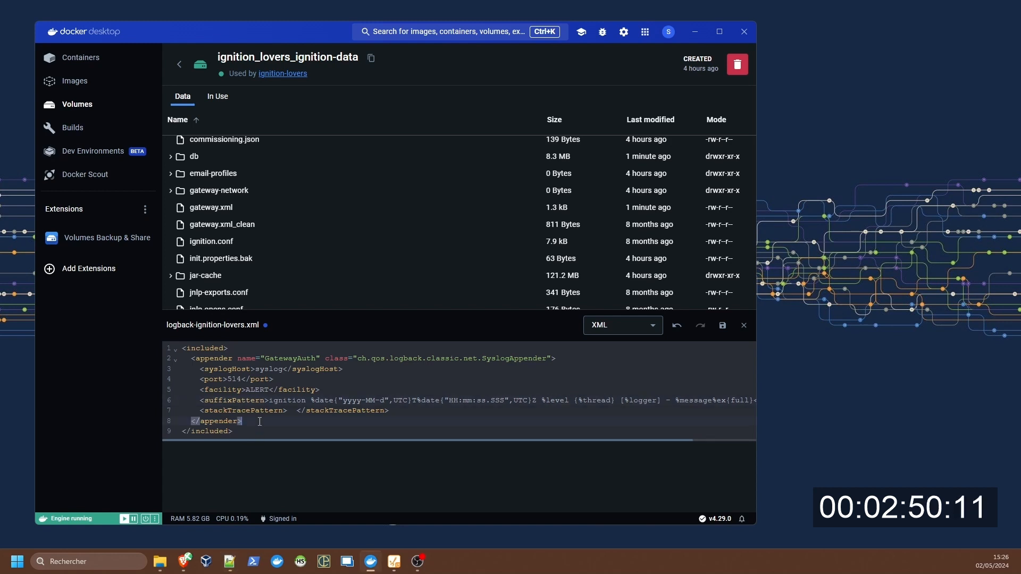
key(Return)
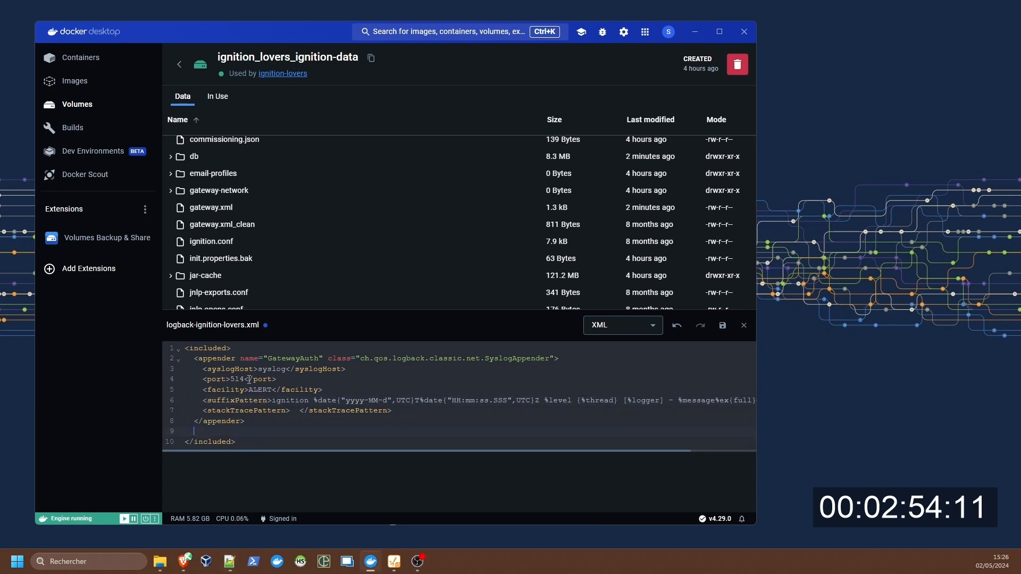
text(<logger name="gateway.AuthenticationRoutes" level="DEBUG" additivity="false">         <appender-ref ref="GatewayAuth"/>       </logger>       <logger name="ignition.UserSourceManager.Wrapper" level="DEBUG" additivity="false">         <appender-ref ref="GatewayAuth"/>       </logger>       <logger name="UserSource.Internal" level="INFO">         <appender-ref ref="GatewayAuth"/>       </logger>)
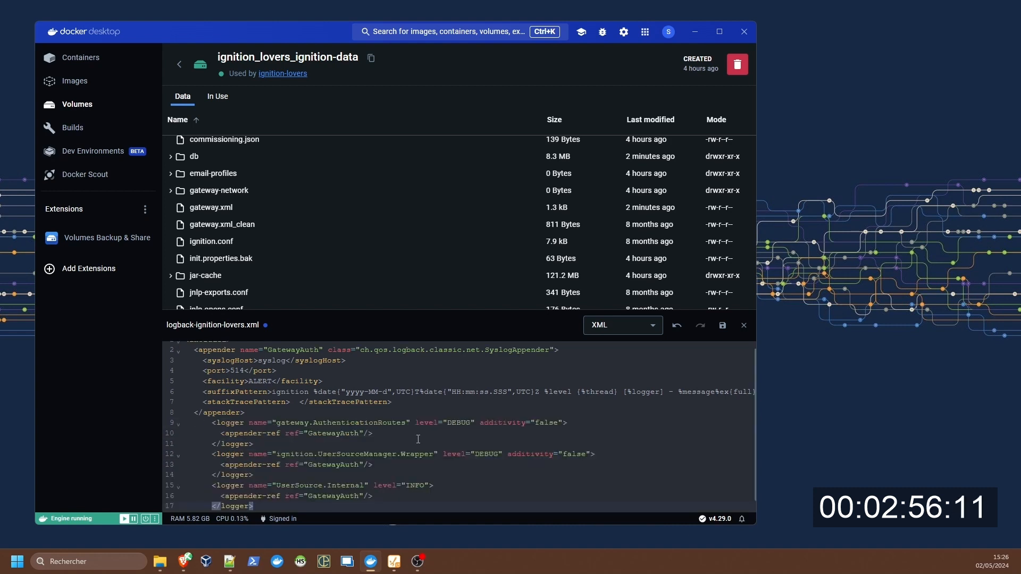
- Outdent the three logger blocks by two levels to align them with the appender element
drag(325, 507, 173, 423)
key(shift+Tab)
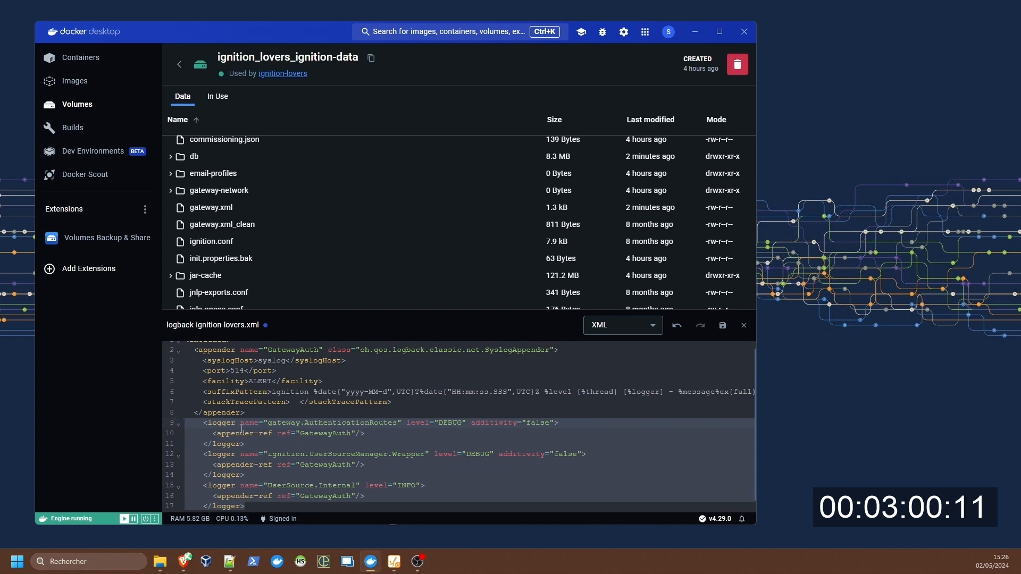
key(shift+Tab)
click(297, 444)
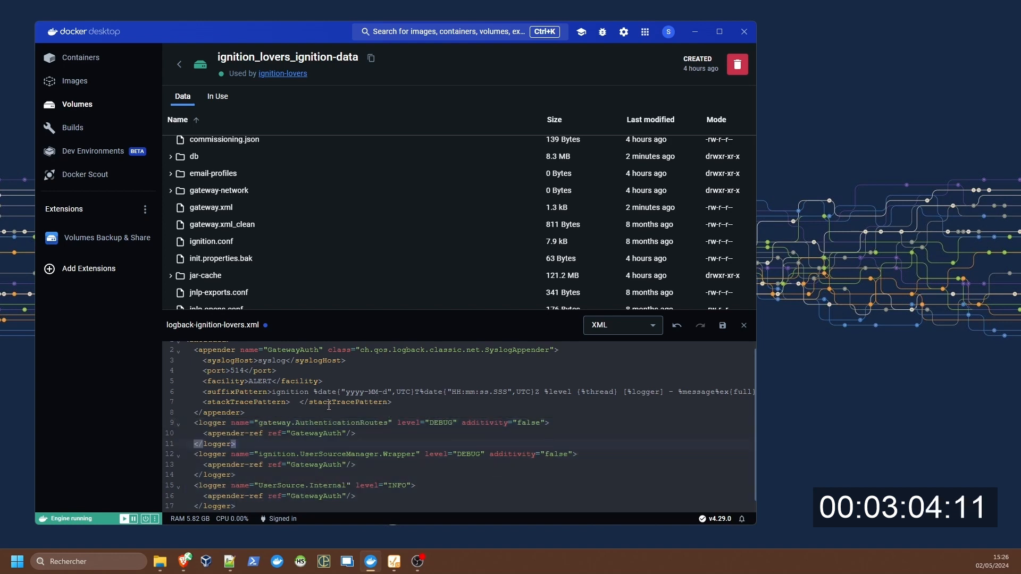
- Check the gateway.AuthenticationRoutes logger and its GatewayAuth appender reference, and save logback-ignition-lovers.xml
click(360, 423)
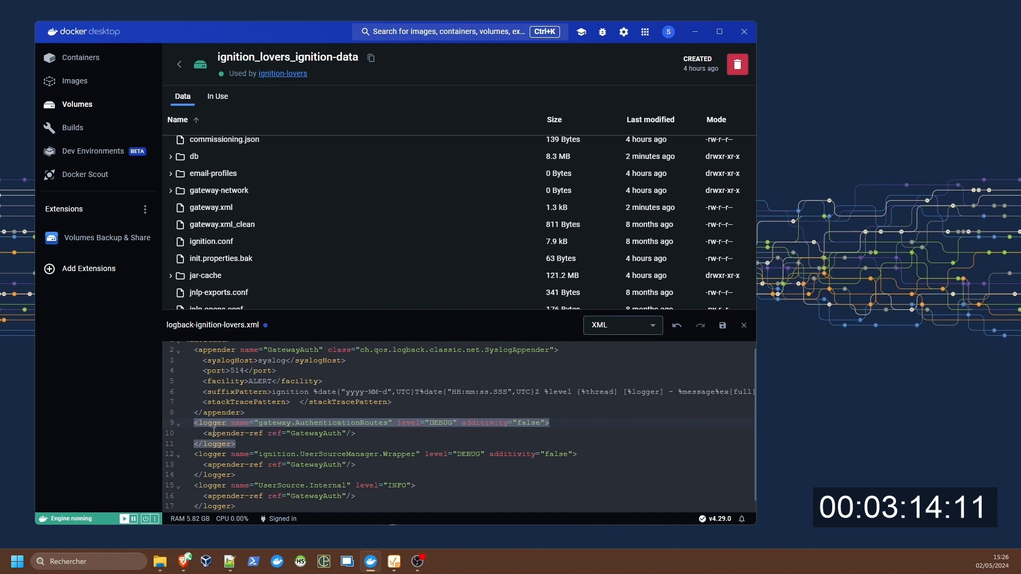
drag(207, 433, 352, 435)
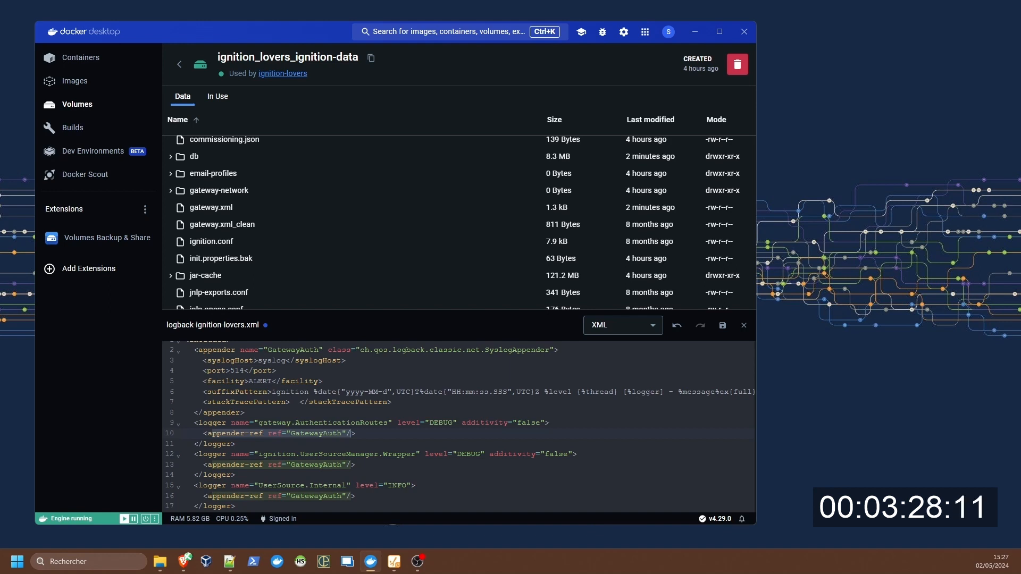
click(722, 326)
- Restart the ignition_lovers container group by stopping it and starting it again
click(75, 63)
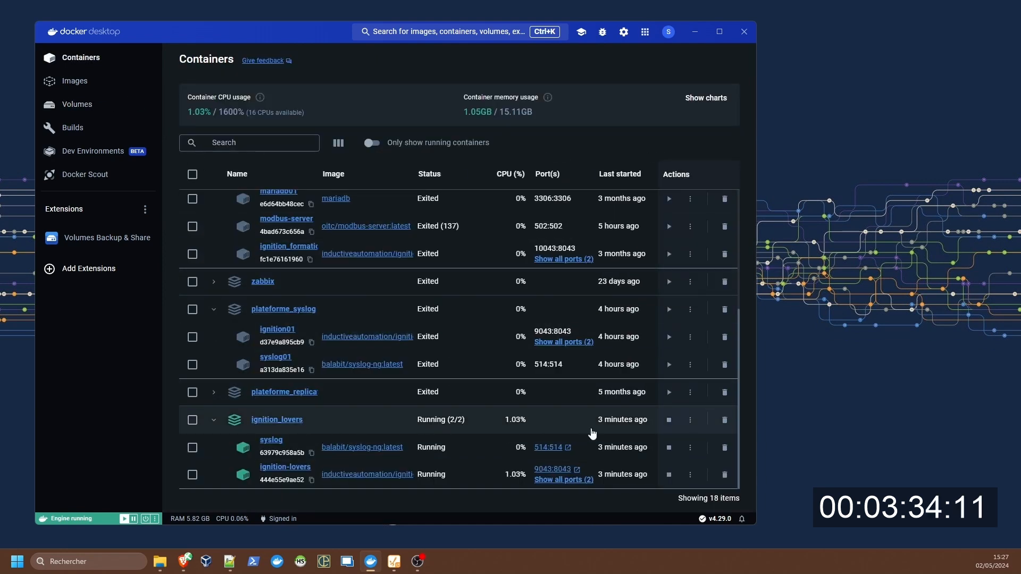
click(670, 420)
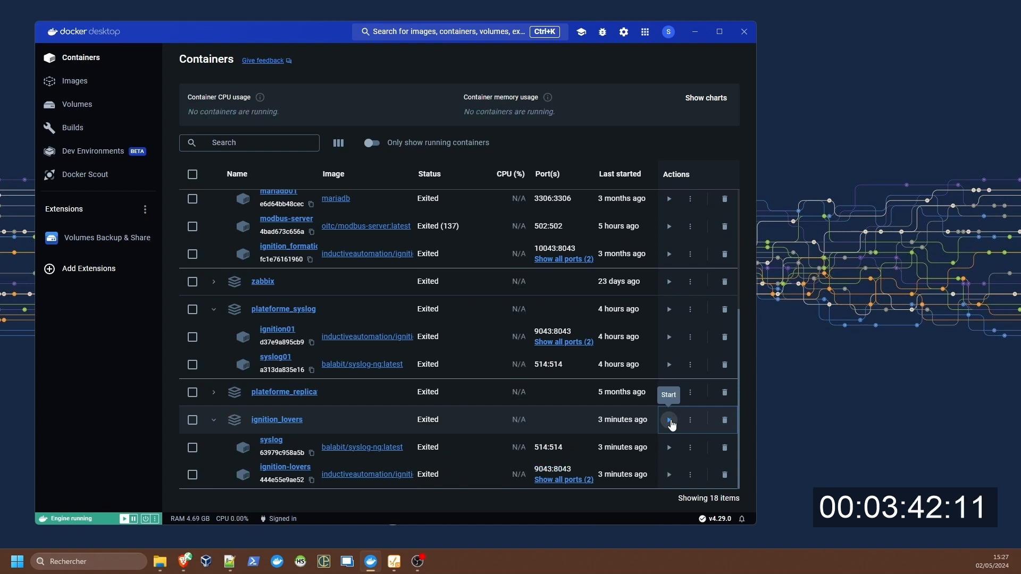
click(670, 422)
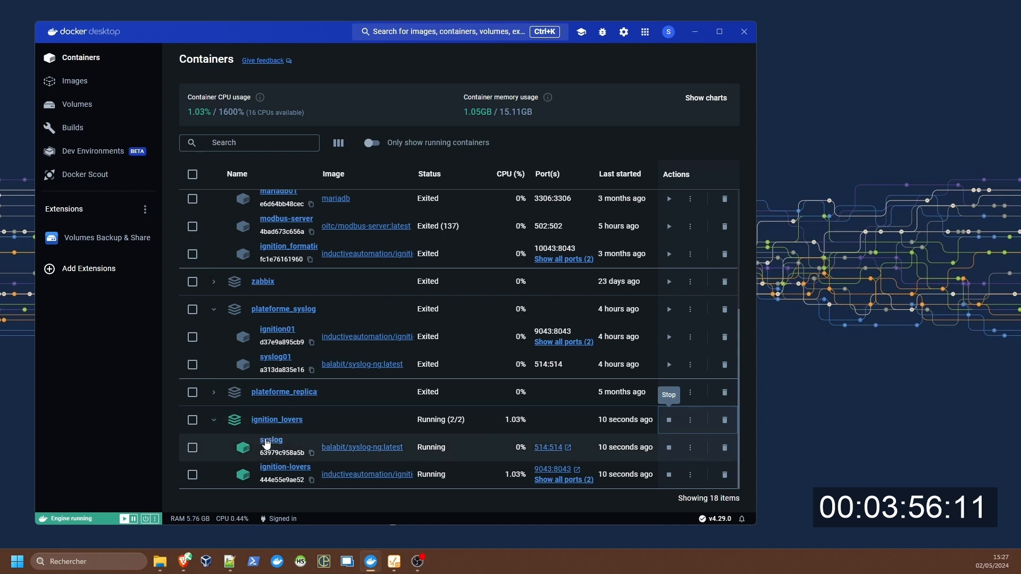
- Open the messages log file in the ignition_lovers_syslog-data volume
click(77, 105)
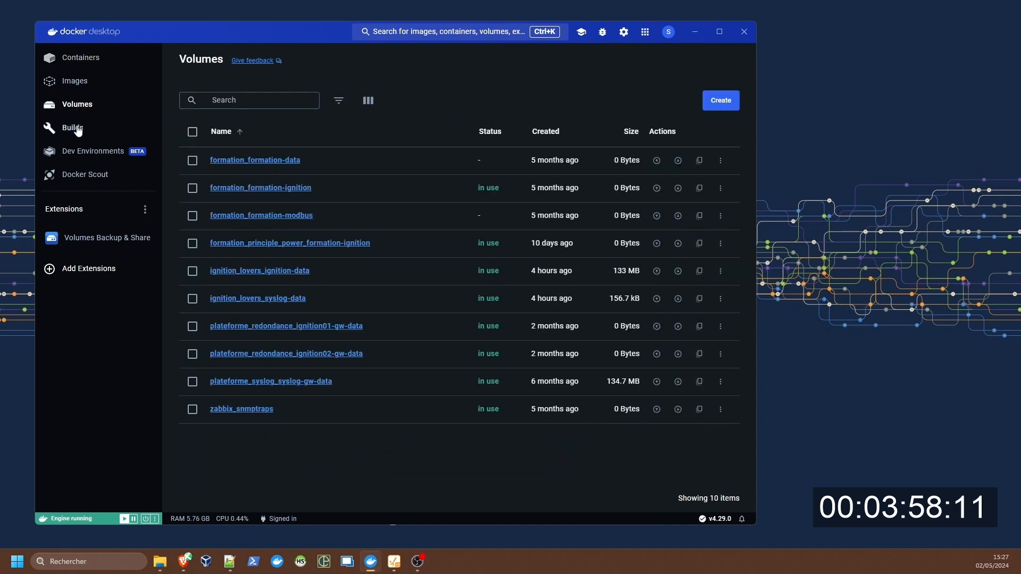
click(236, 304)
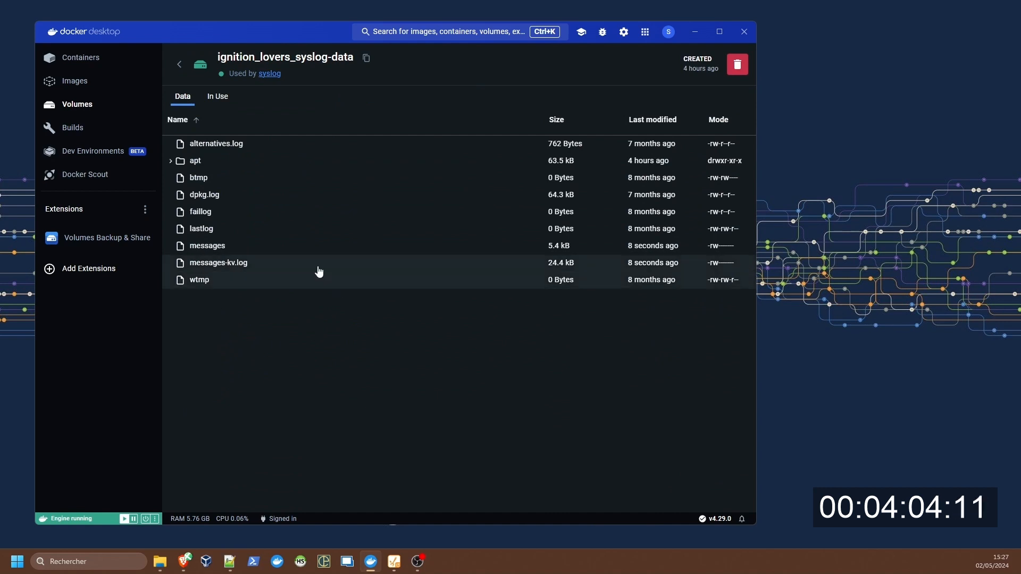
click(200, 254)
double_click(200, 250)
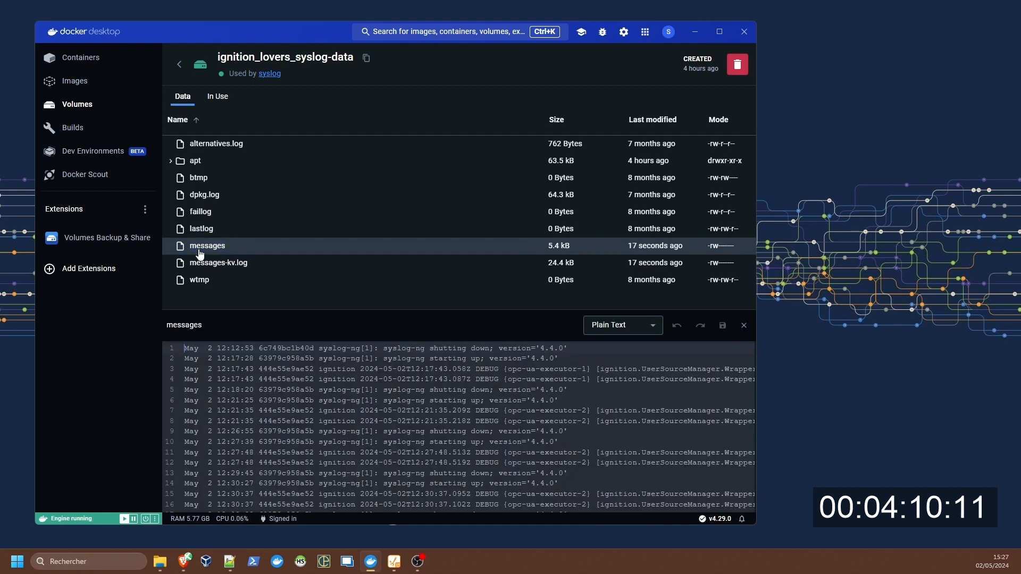
- Widen the window and examine the ignition.UserSourceManager.Wrapper authentication entries at the end of the messages log
scroll(595, 418, down, 3)
scroll(595, 419, down, 6)
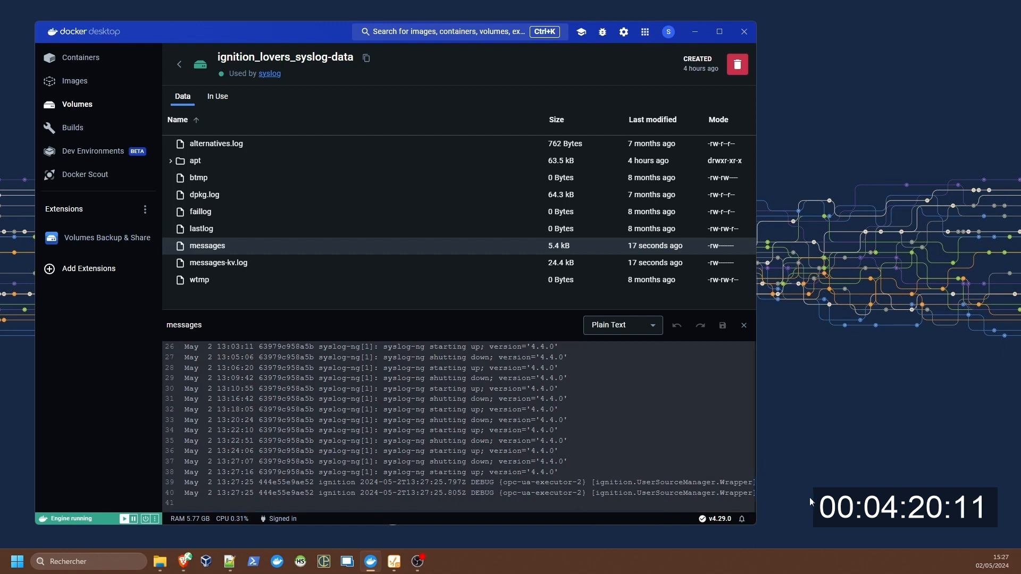
drag(756, 455, 992, 453)
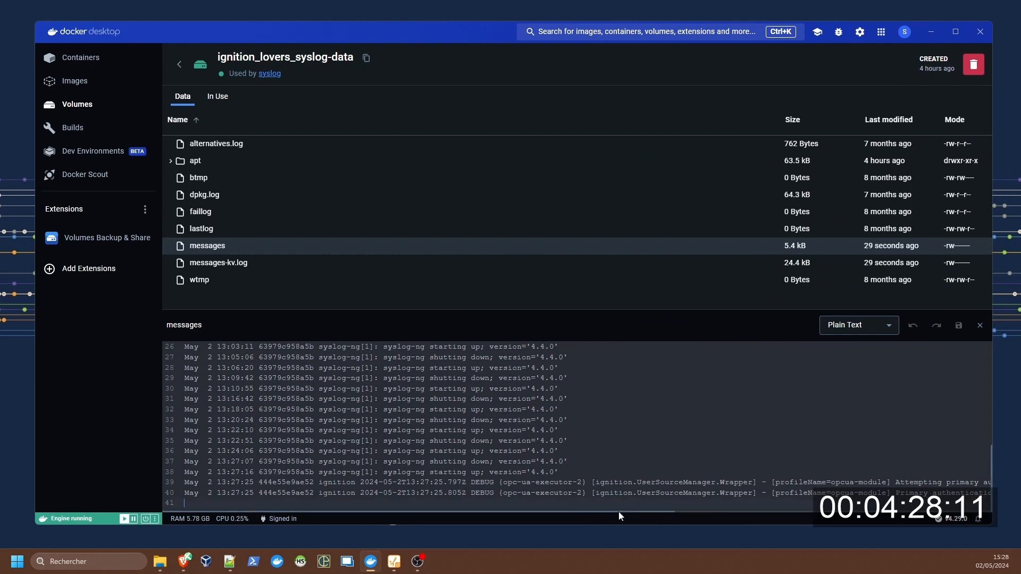
drag(618, 512, 800, 518)
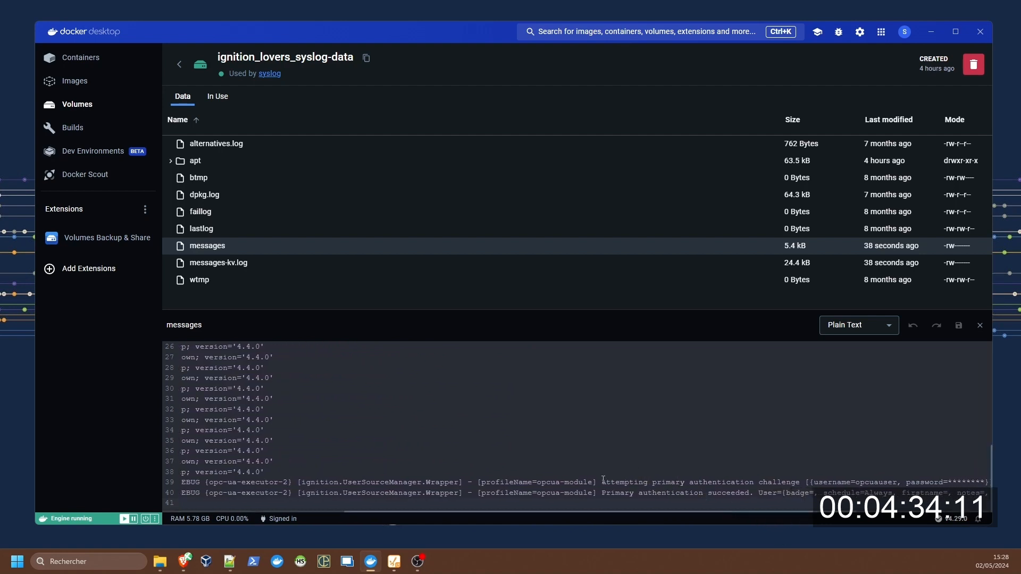
drag(603, 482, 802, 481)
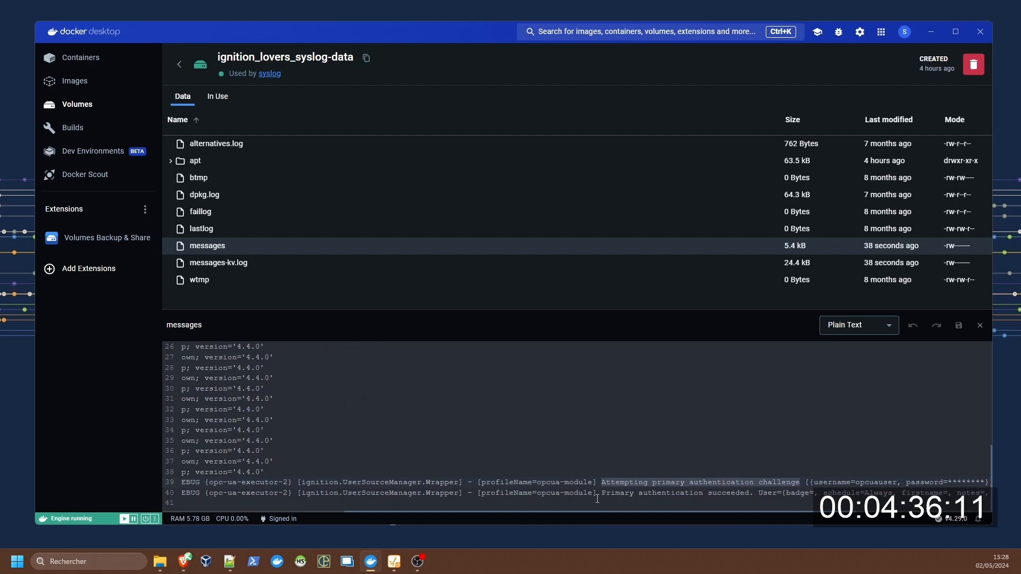
drag(606, 493, 749, 493)
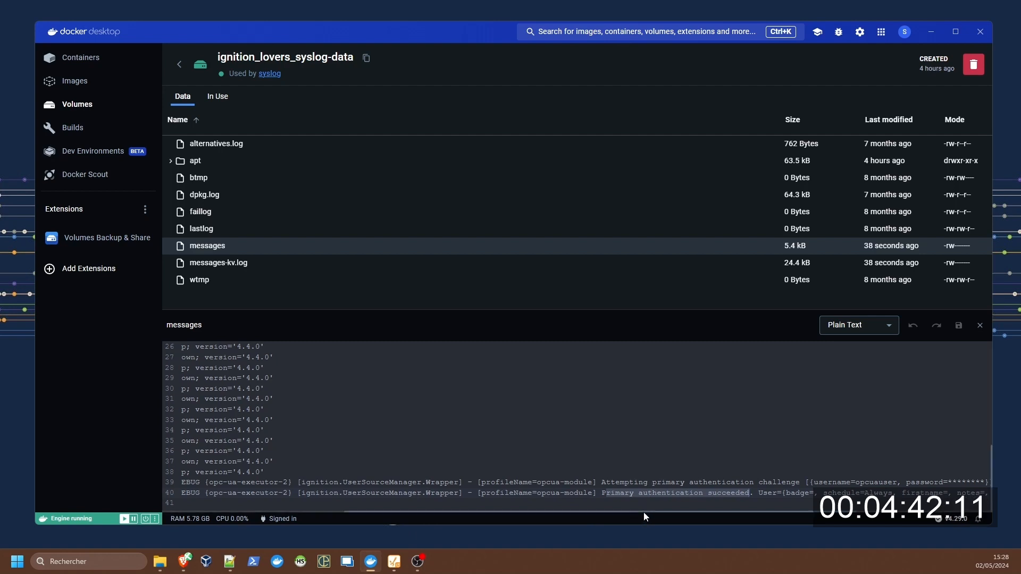
drag(643, 511, 413, 523)
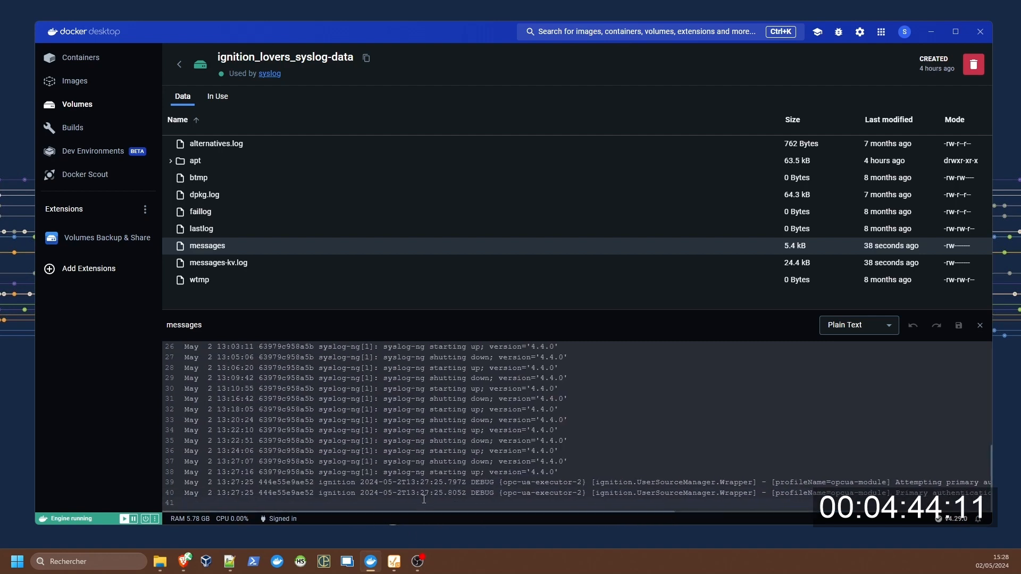